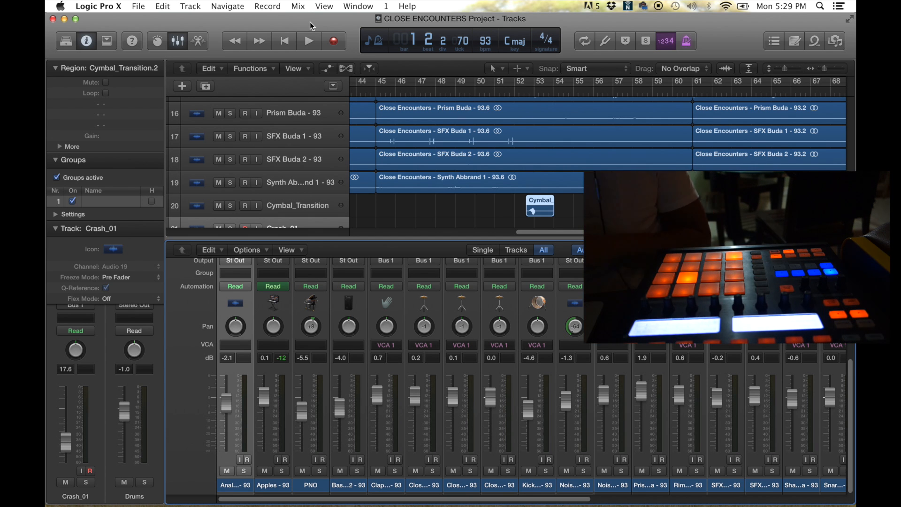
Search the computer for "con" and open the Controller Editor application
{"action": "left_click", "coordinate": [820, 5]}
{"action": "type", "text": "con"}
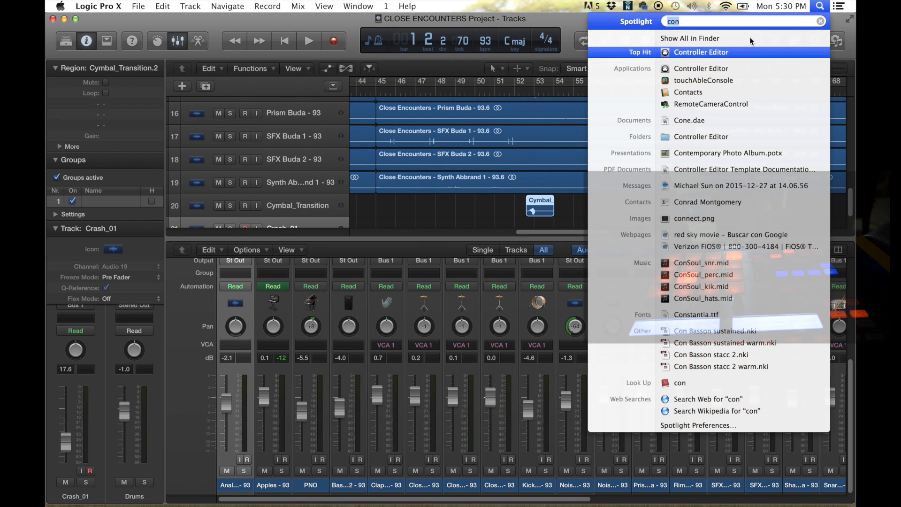
{"action": "left_click", "coordinate": [819, 21]}
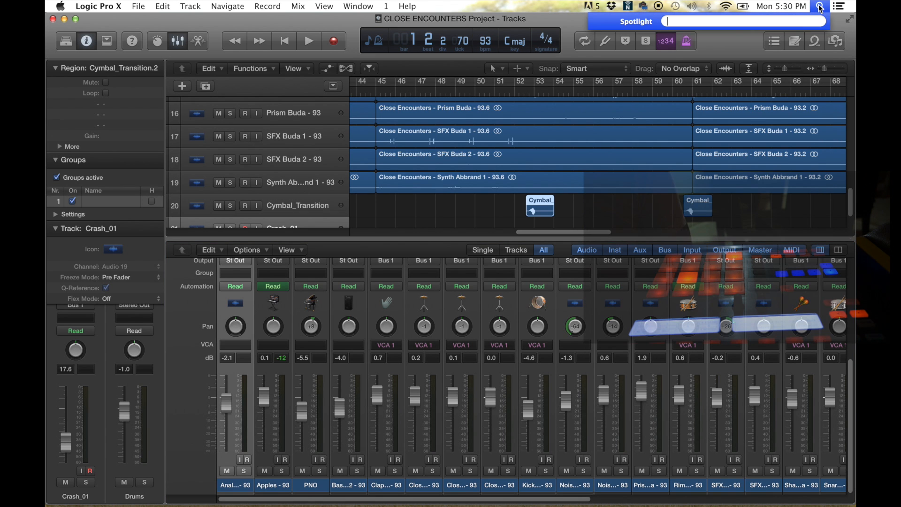
{"action": "type", "text": "con"}
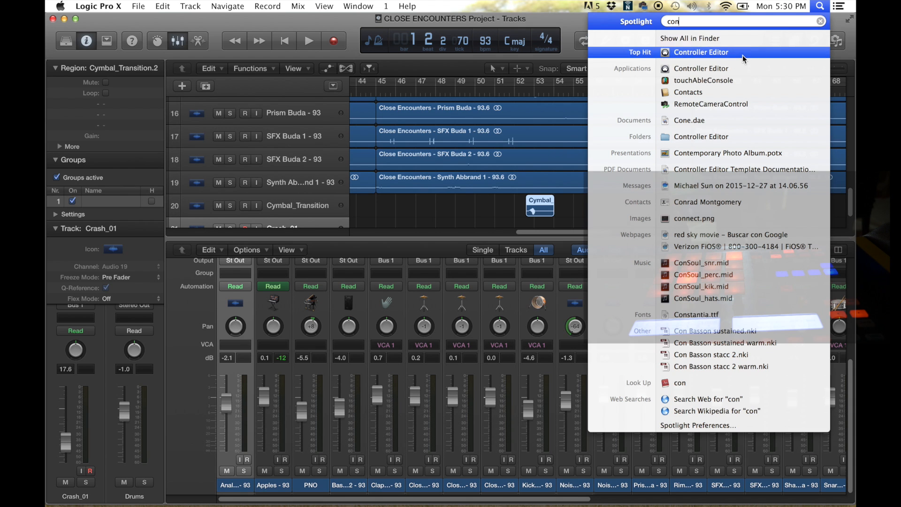
{"action": "key", "text": "Escape"}
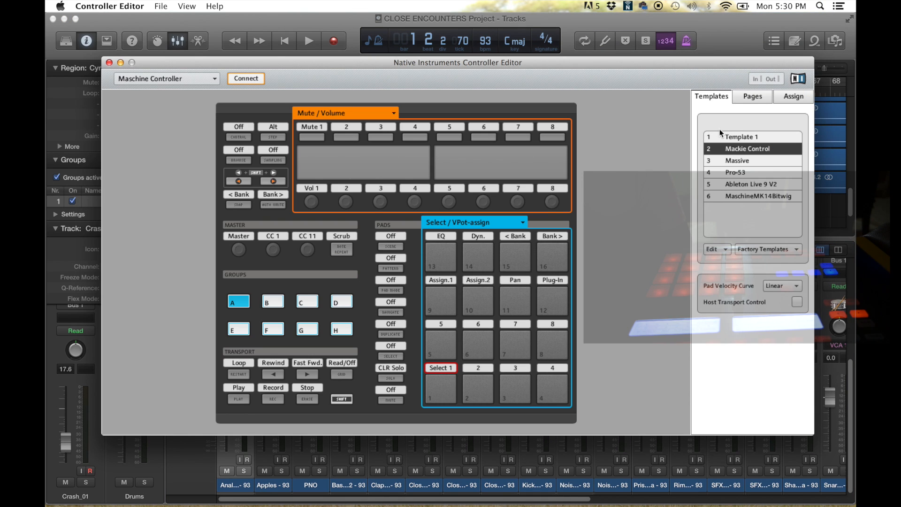
Make Mackie Control the active template for the Maschine Controller
{"action": "left_click", "coordinate": [747, 138]}
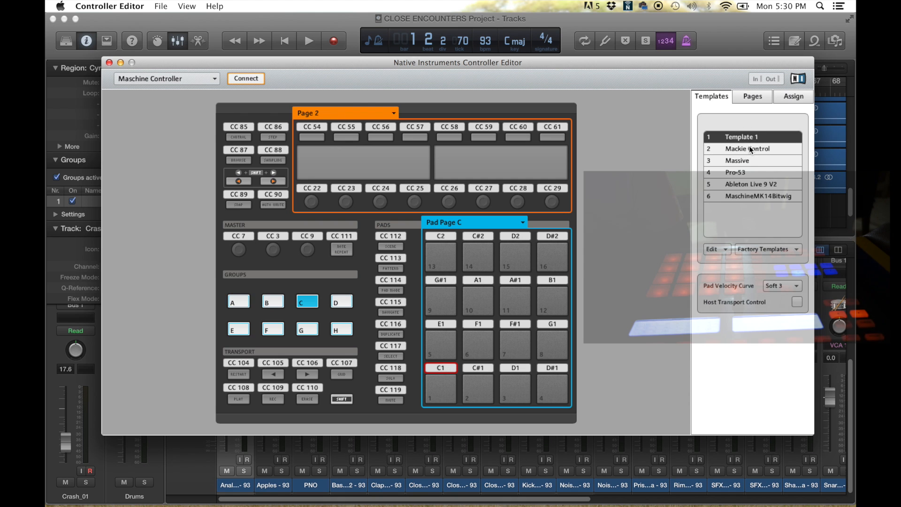
{"action": "left_click", "coordinate": [750, 150]}
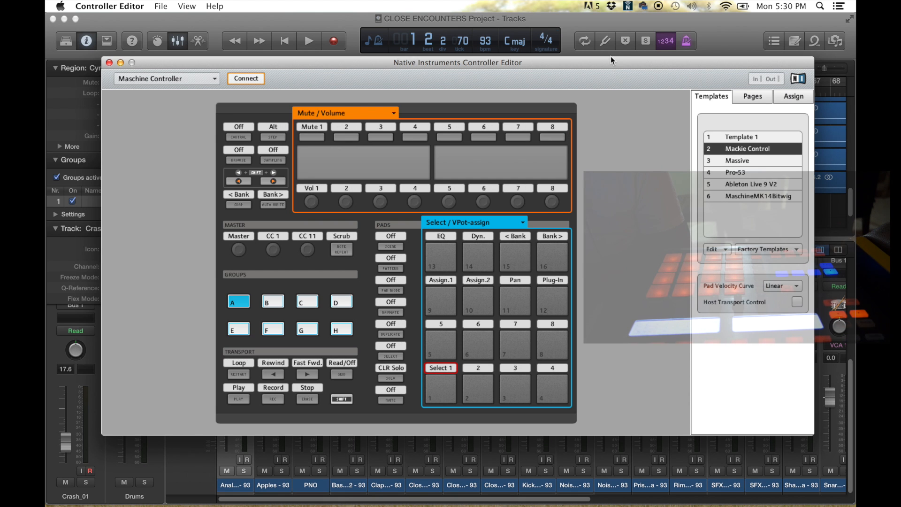
{"action": "left_click_drag", "start_coordinate": [611, 60], "coordinate": [615, 62]}
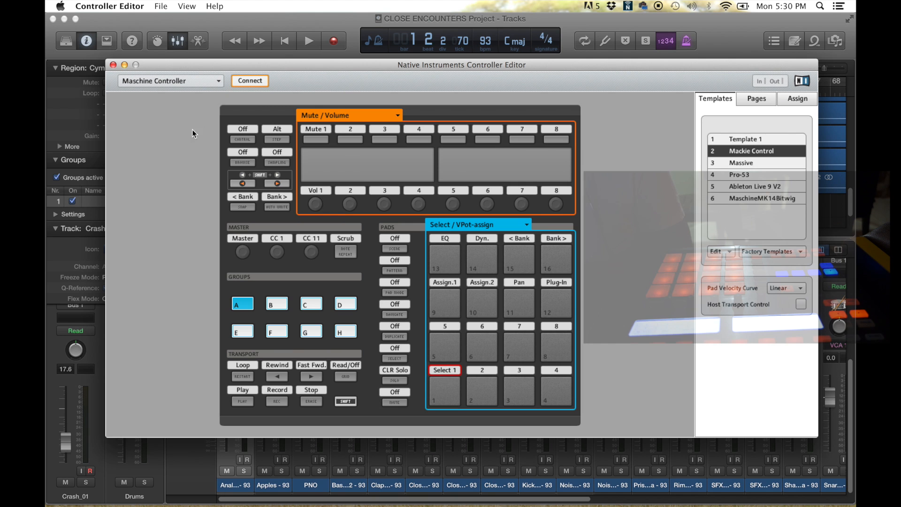
Switch to Logic Pro X and open the Control Surface Setup window
{"action": "key", "text": "super+Tab"}
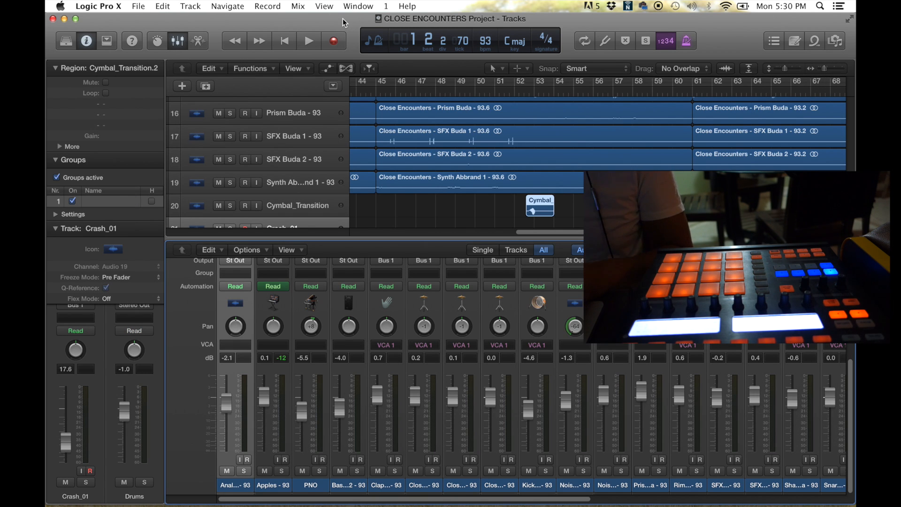
{"action": "left_click", "coordinate": [116, 5]}
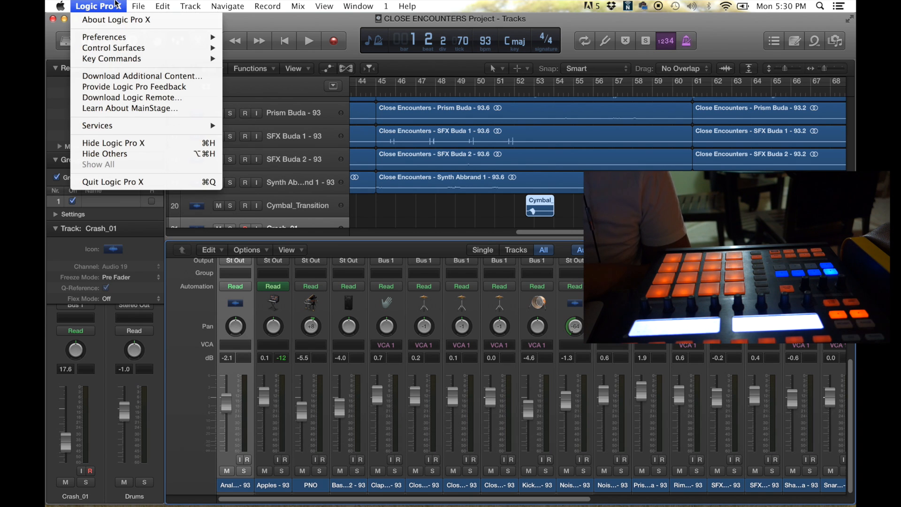
{"action": "mouse_move", "coordinate": [110, 47]}
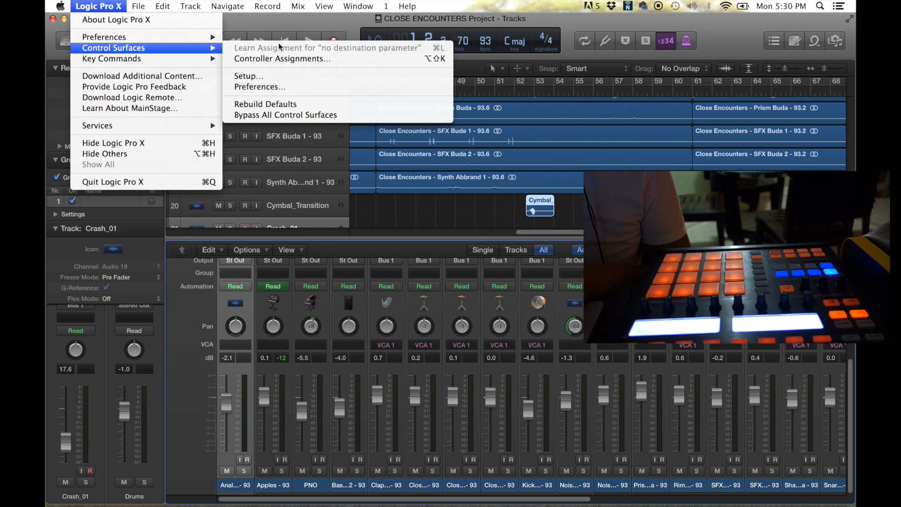
{"action": "left_click", "coordinate": [284, 75]}
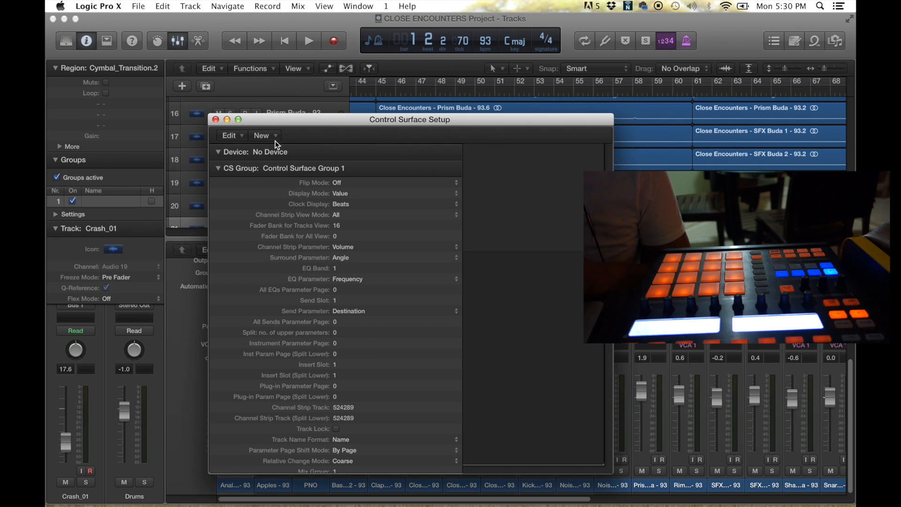
Install the Mackie Designs Mackie Control model as a new control surface and close the device list
{"action": "left_click", "coordinate": [275, 135]}
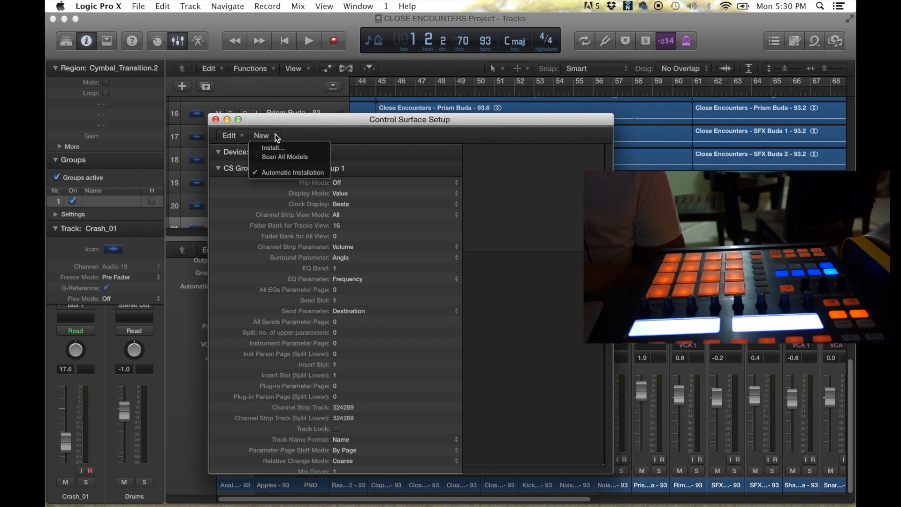
{"action": "left_click", "coordinate": [294, 149]}
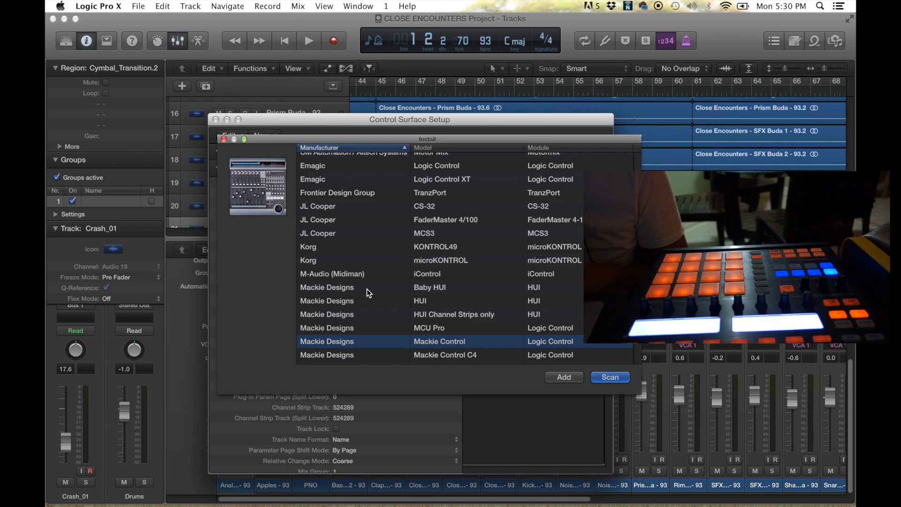
{"action": "scroll", "coordinate": [516, 276], "scroll_direction": "up", "scroll_amount": 5}
{"action": "scroll", "coordinate": [530, 277], "scroll_direction": "down", "scroll_amount": 10}
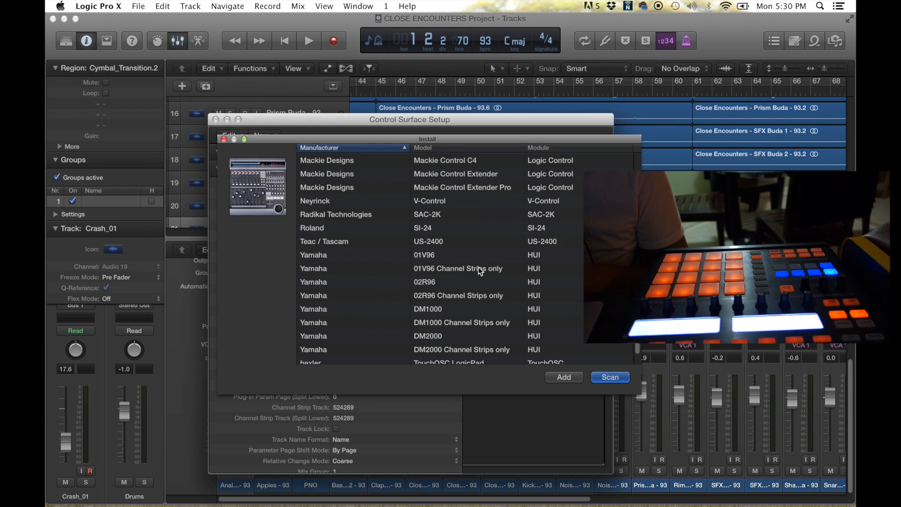
{"action": "scroll", "coordinate": [478, 267], "scroll_direction": "up", "scroll_amount": 3}
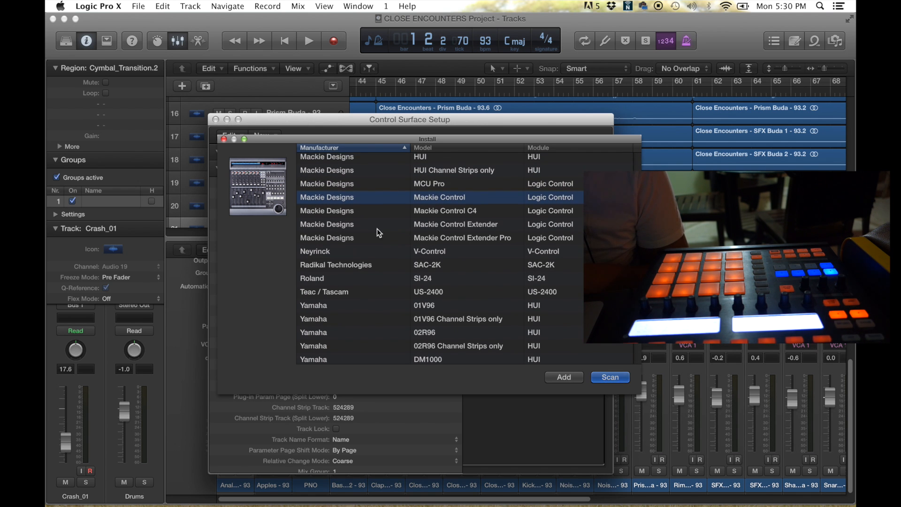
{"action": "left_click", "coordinate": [356, 184]}
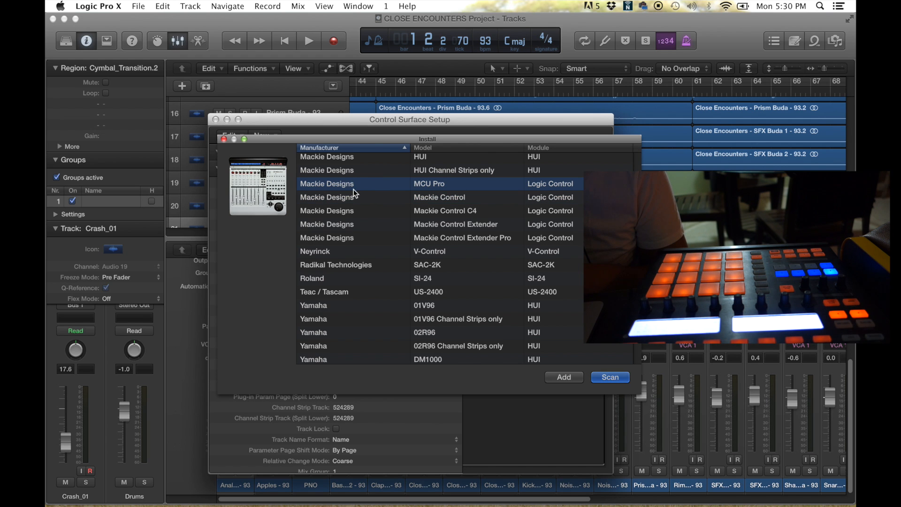
{"action": "left_click", "coordinate": [350, 198]}
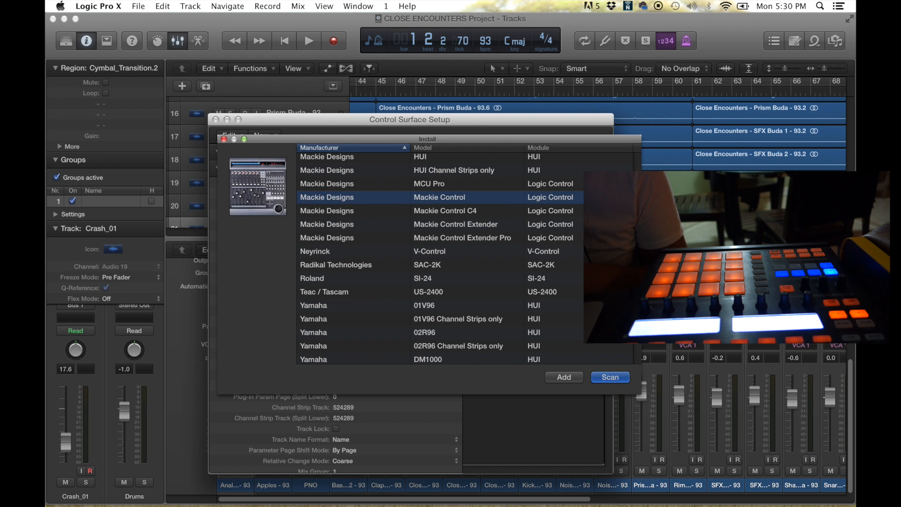
{"action": "left_click", "coordinate": [560, 378]}
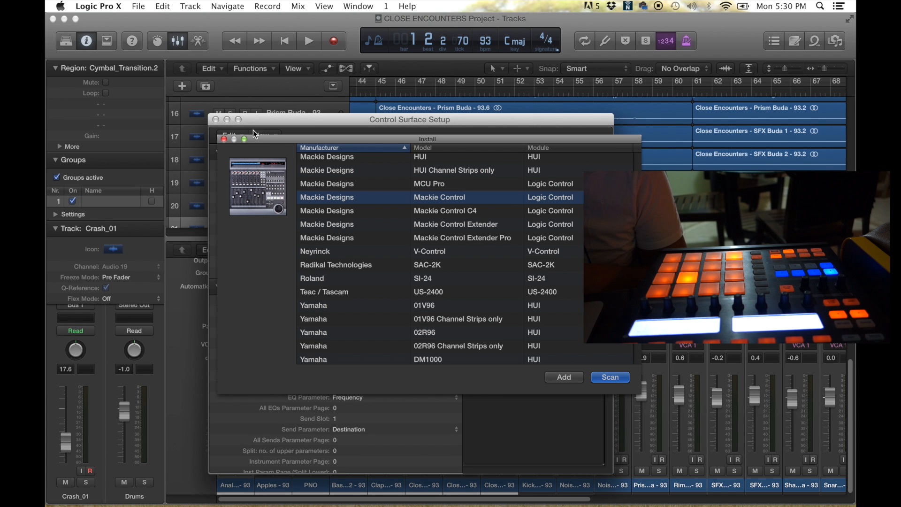
{"action": "left_click", "coordinate": [224, 139]}
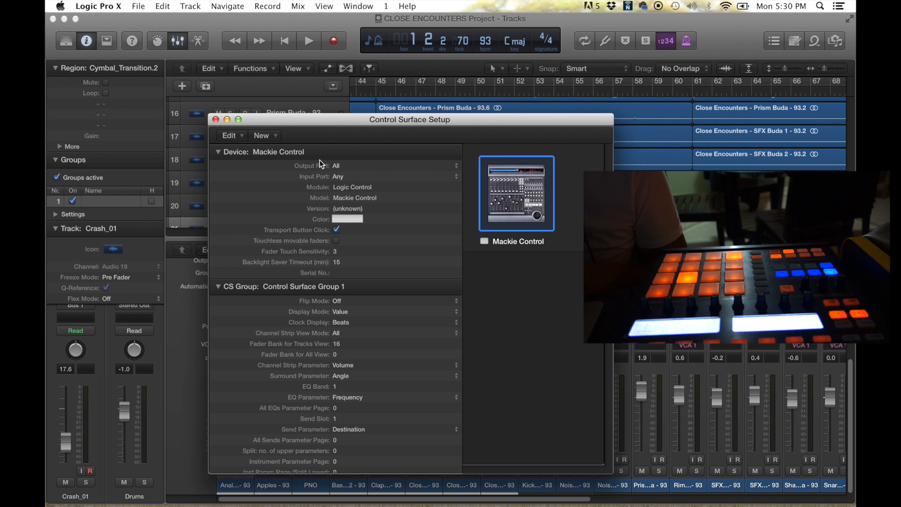
Set the Mackie Control's output port to Maschine Controller Virtual Output and input port to Maschine Controller Virtual Input, closing the setup
{"action": "left_click", "coordinate": [372, 167]}
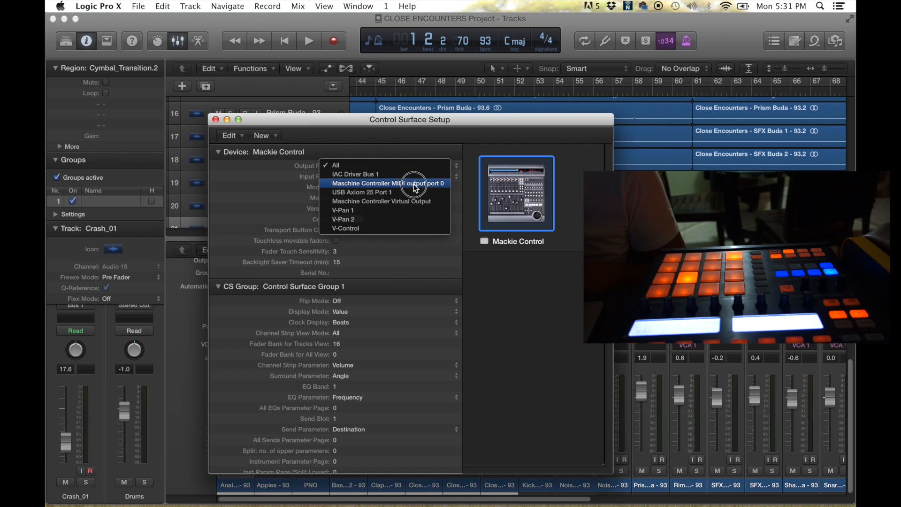
{"action": "left_click", "coordinate": [409, 202]}
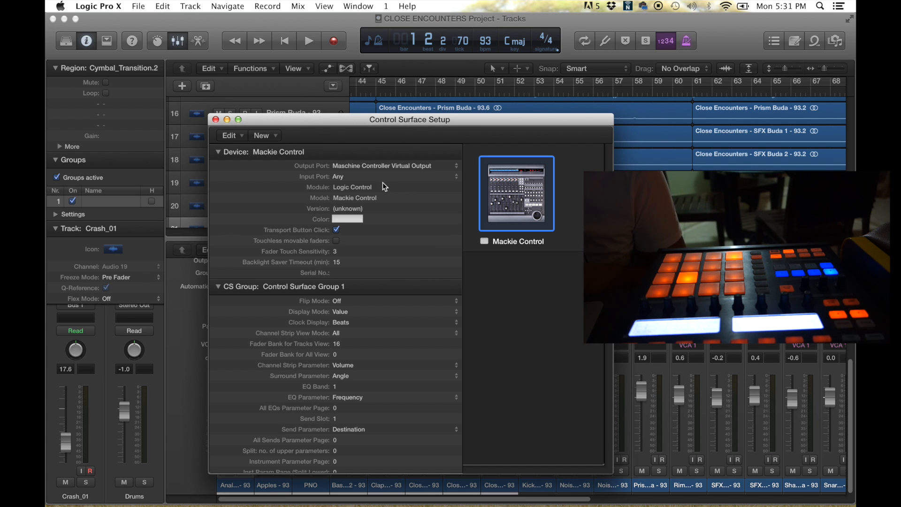
{"action": "left_click", "coordinate": [375, 182]}
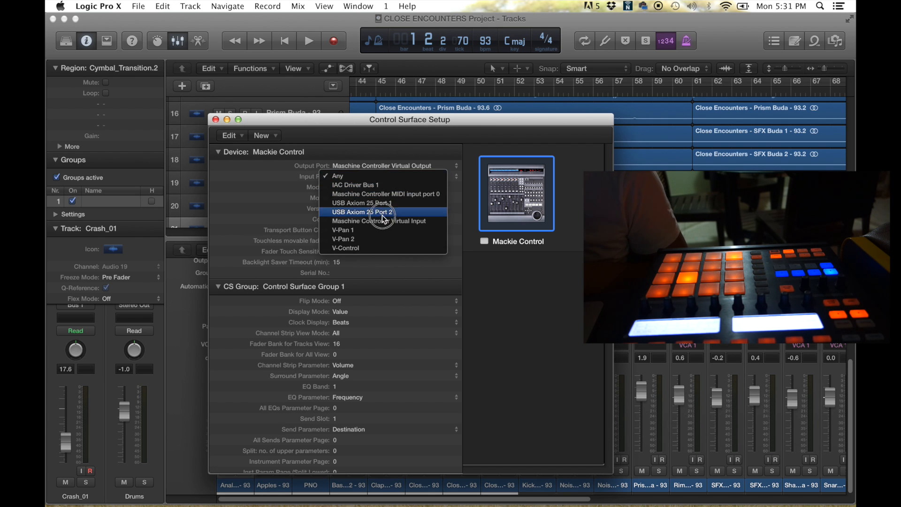
{"action": "left_click", "coordinate": [384, 221]}
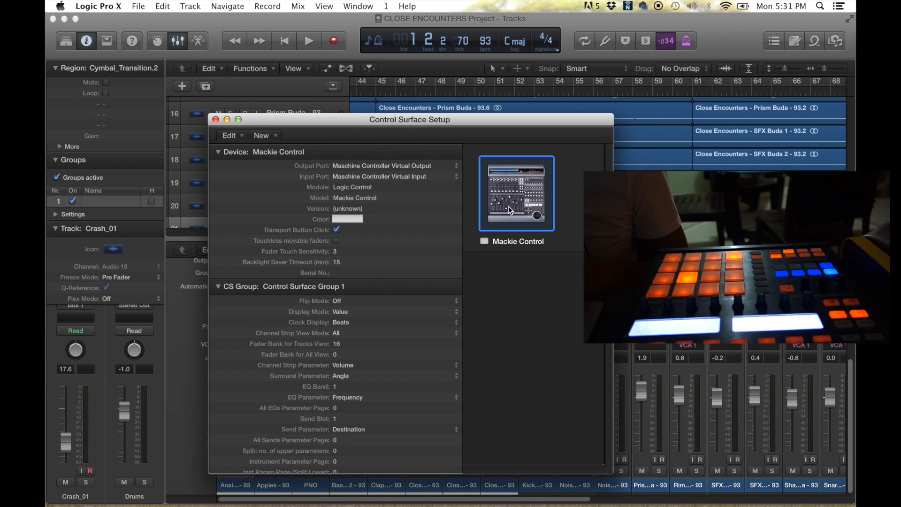
{"action": "left_click", "coordinate": [216, 120]}
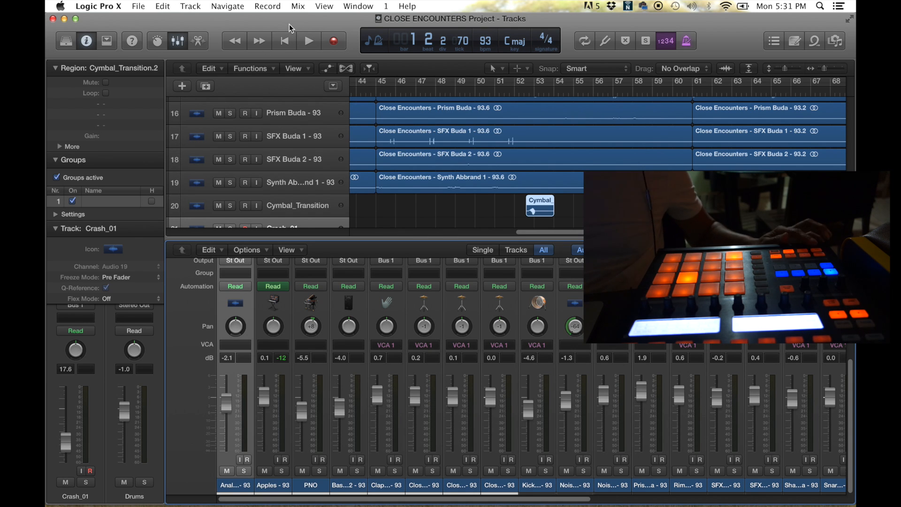
Test the transport by briefly playing and stopping the project, and turn Cycle mode on
{"action": "key", "text": "space"}
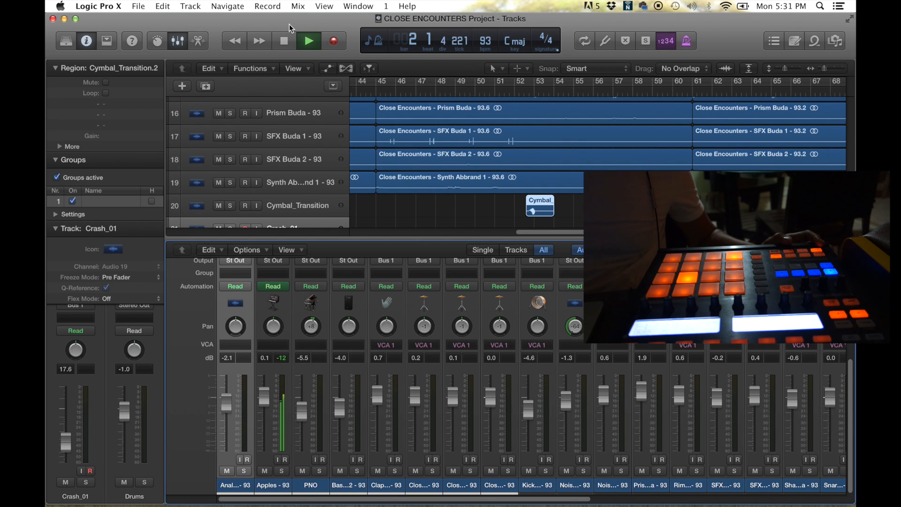
{"action": "key", "text": "space"}
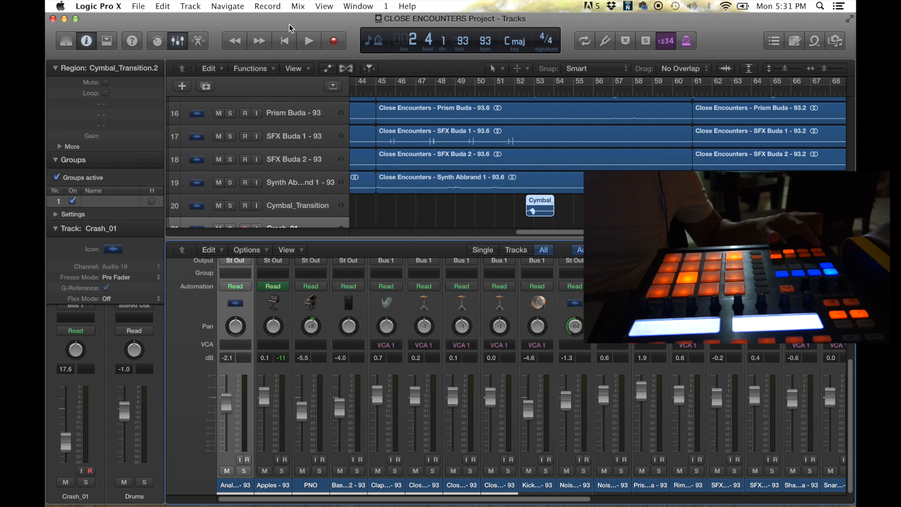
{"action": "key", "text": "c"}
{"action": "key", "text": "c"}
{"action": "key", "text": "c"}
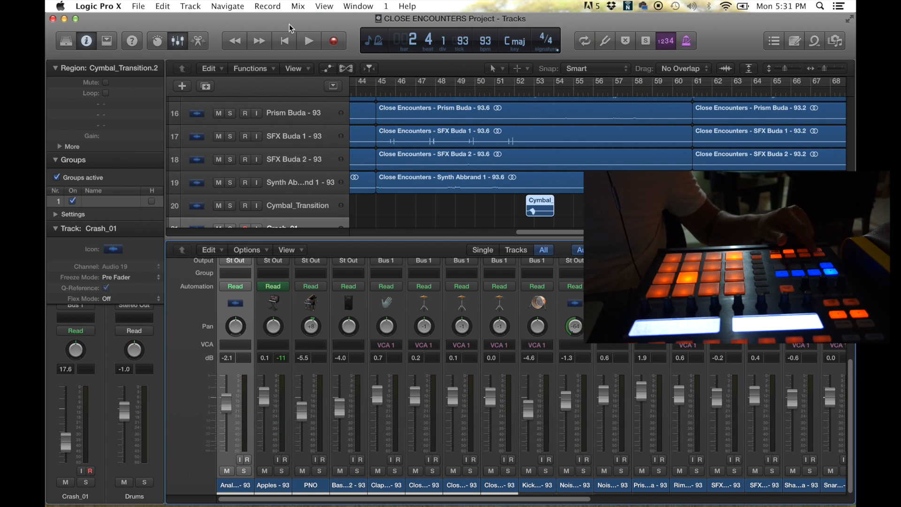
{"action": "key", "text": "c"}
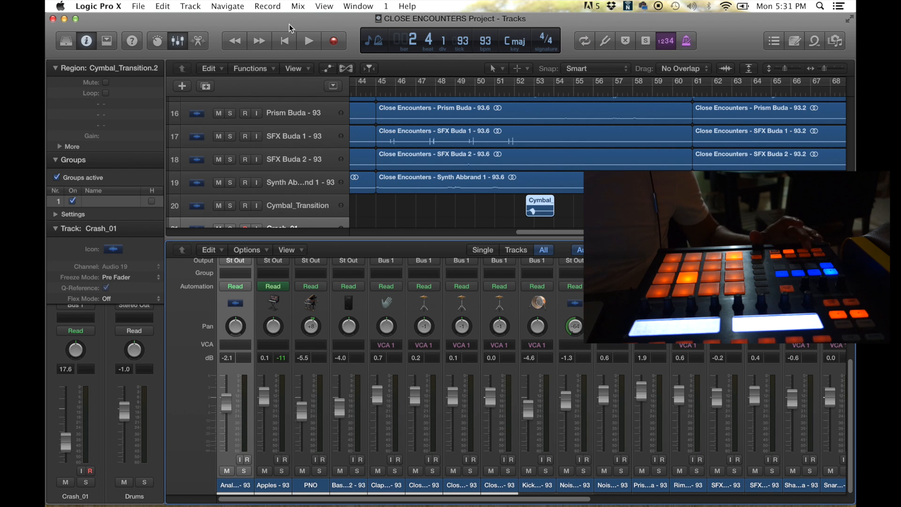
{"action": "key", "text": "c"}
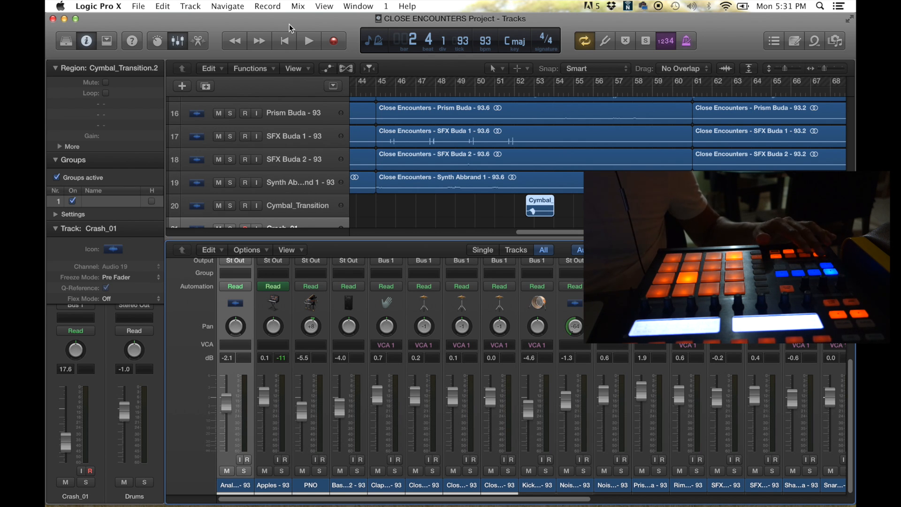
Switch Cycle mode off and on again, and test playback of the project briefly
{"action": "key", "text": "c"}
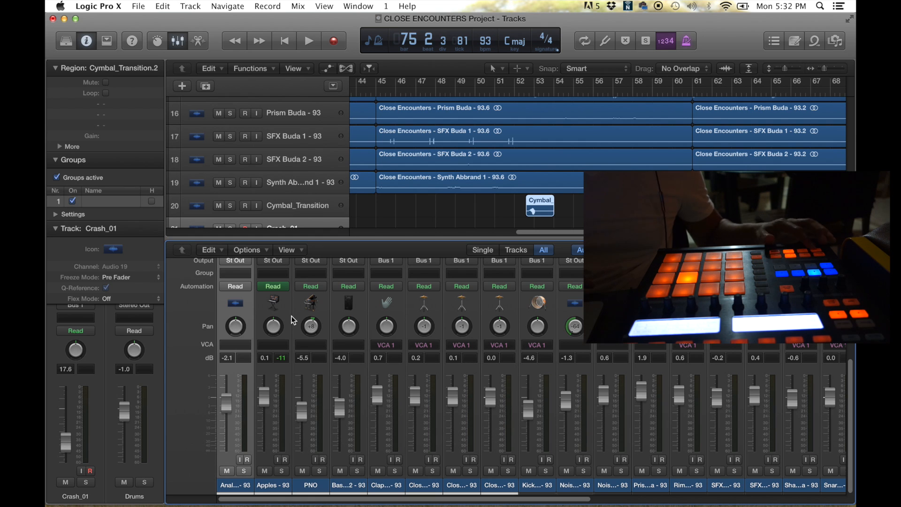
{"action": "key", "text": "c"}
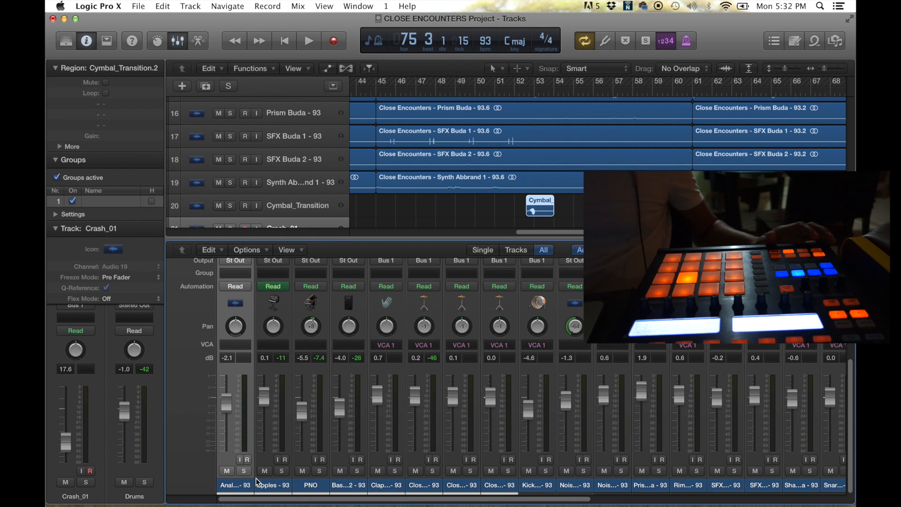
{"action": "key", "text": "space"}
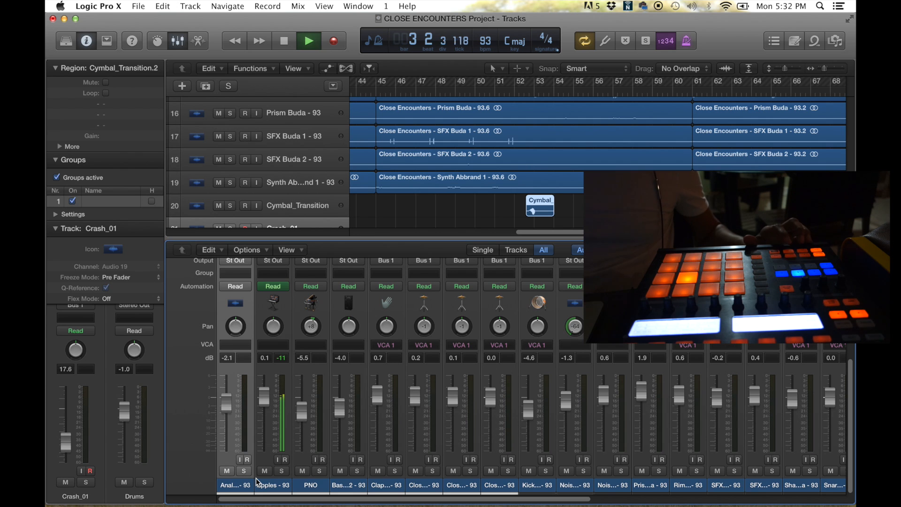
{"action": "key", "text": "space"}
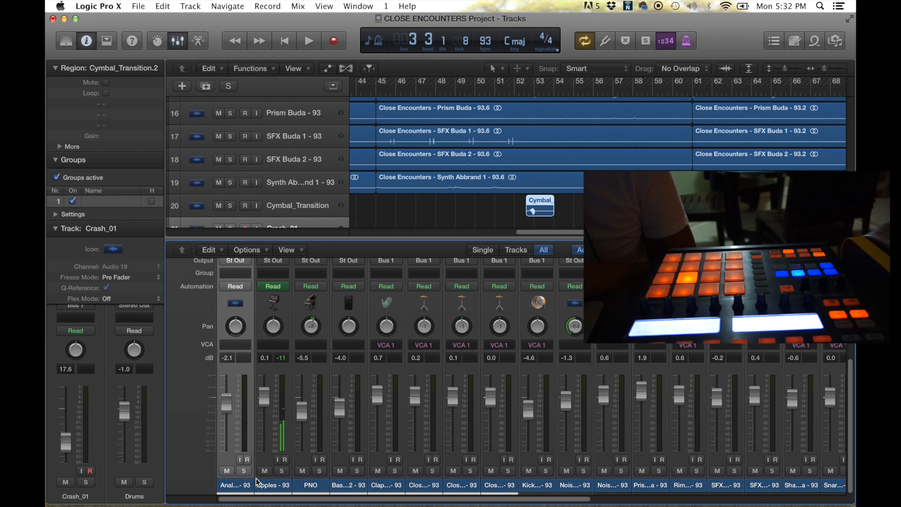